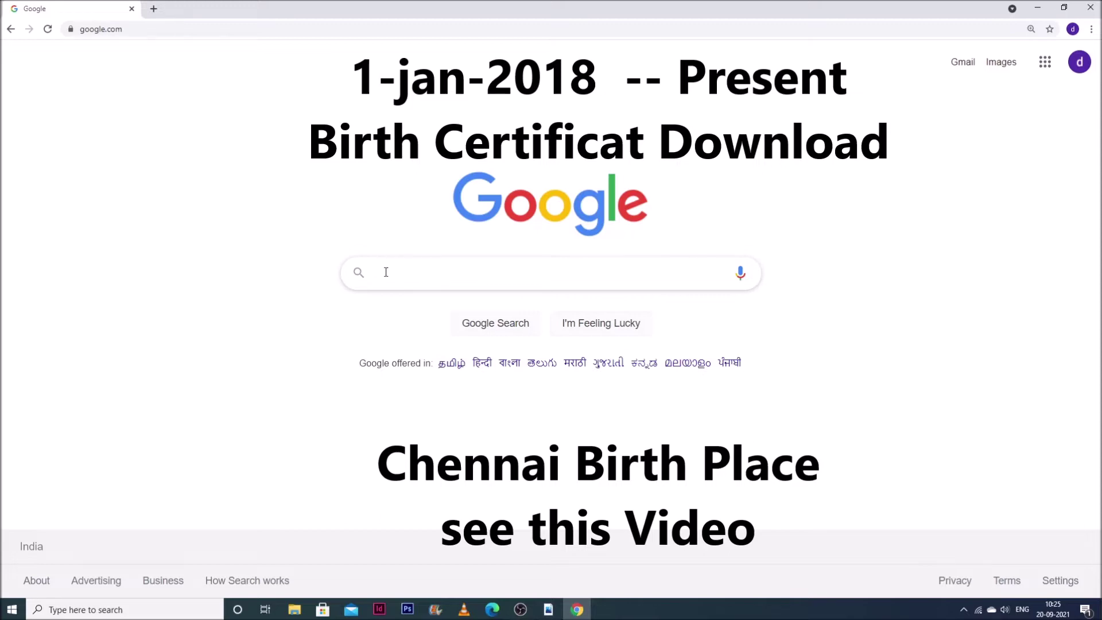
- Search Google for 'cstrn' and open the crstn.org Birth And Death Registration result
left_click(453, 263)
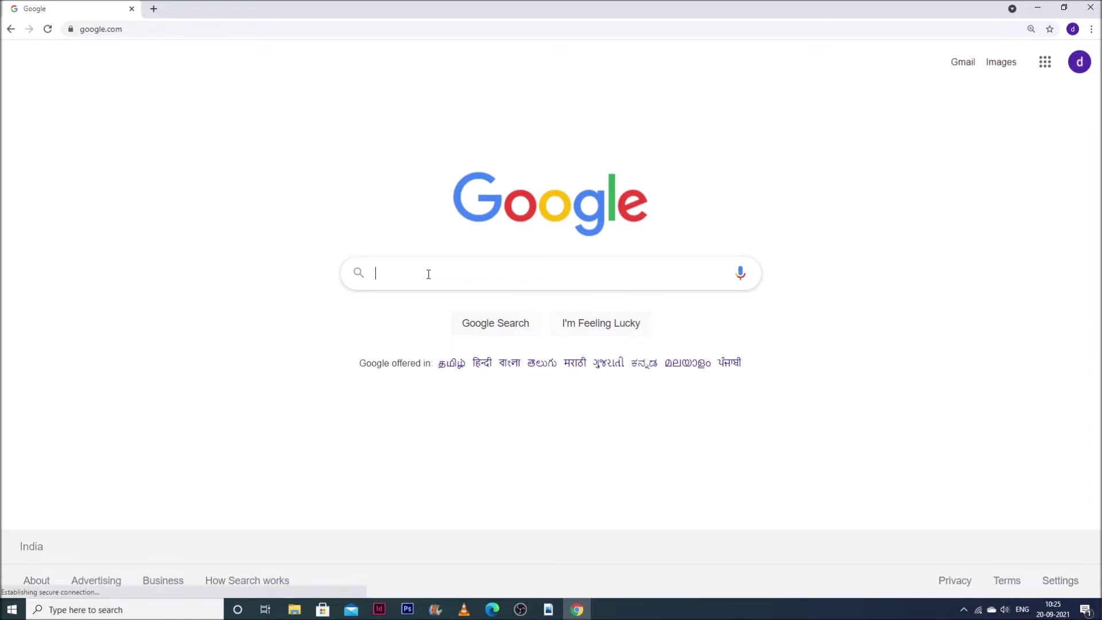
type("cstrn")
double_click(428, 273)
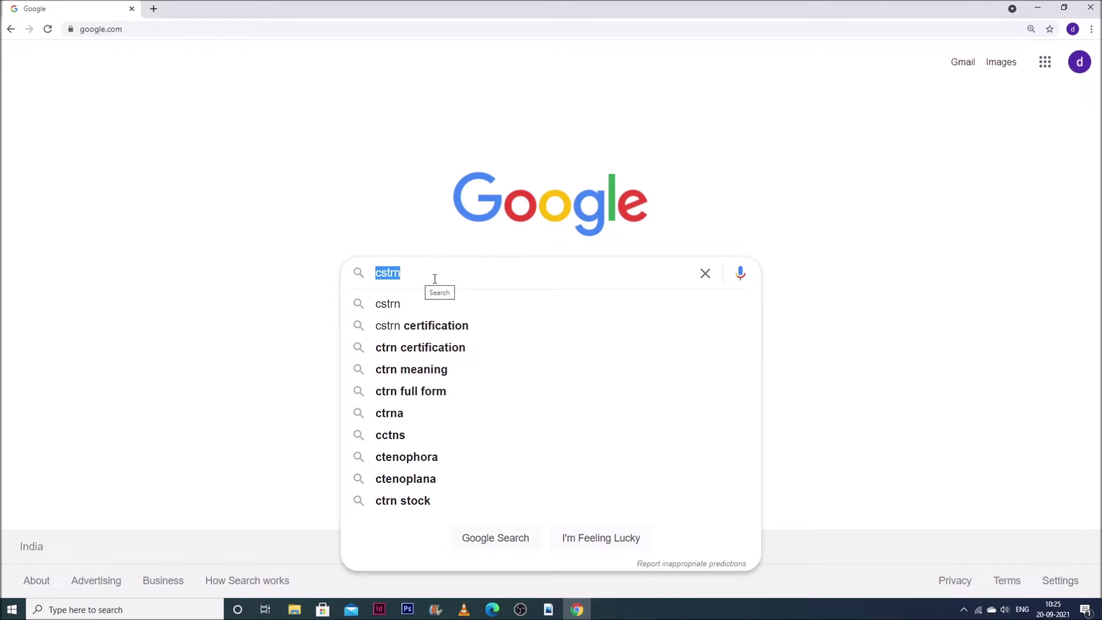
key("Return")
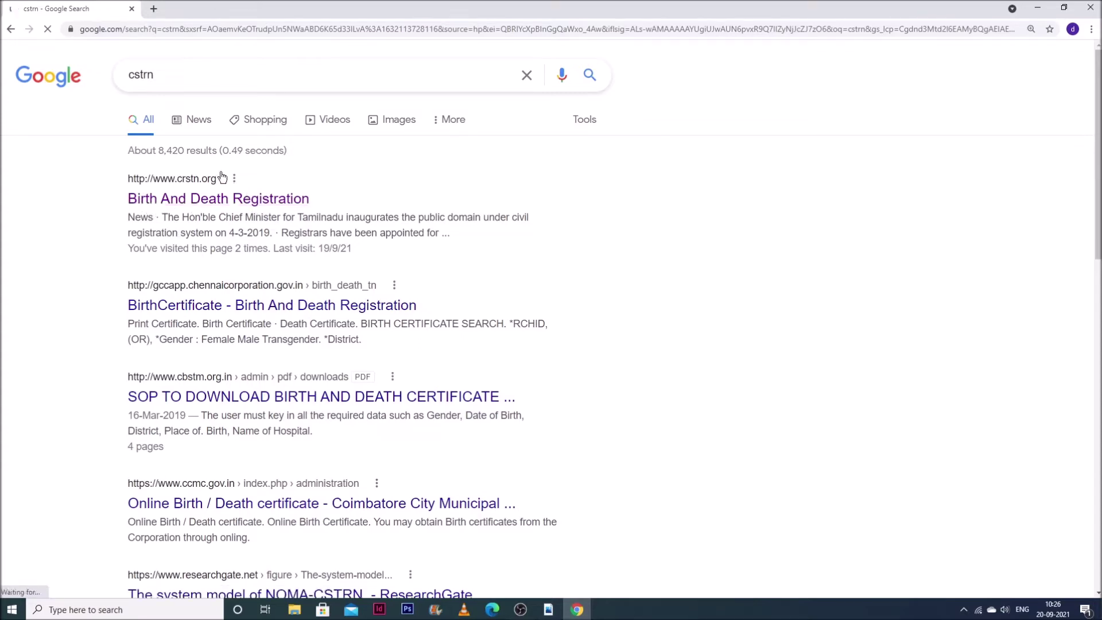
left_click(138, 198)
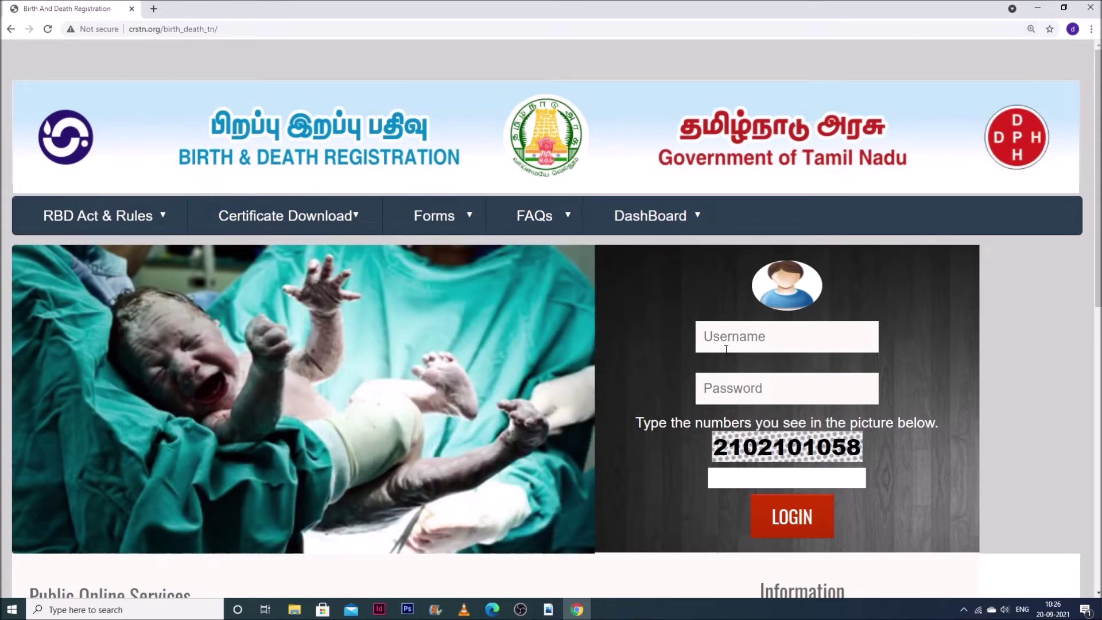
- Open the Birth certificate search form, noting the Chennai births notice, and focus the RCHID box
mouse_move(326, 226)
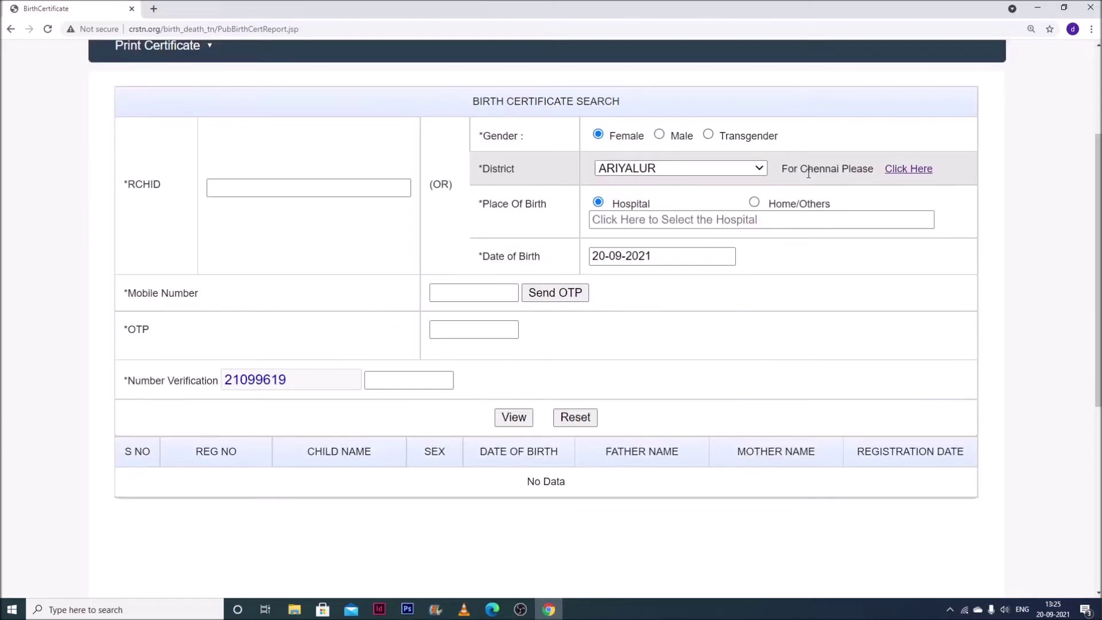
left_click_drag(801, 168, 874, 168)
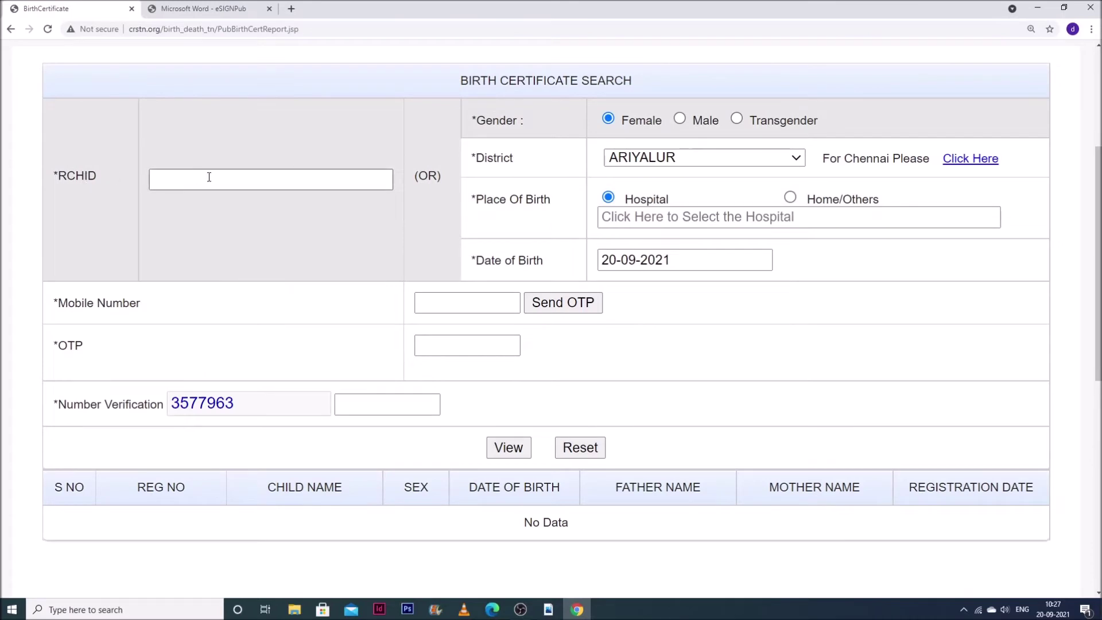
left_click(220, 179)
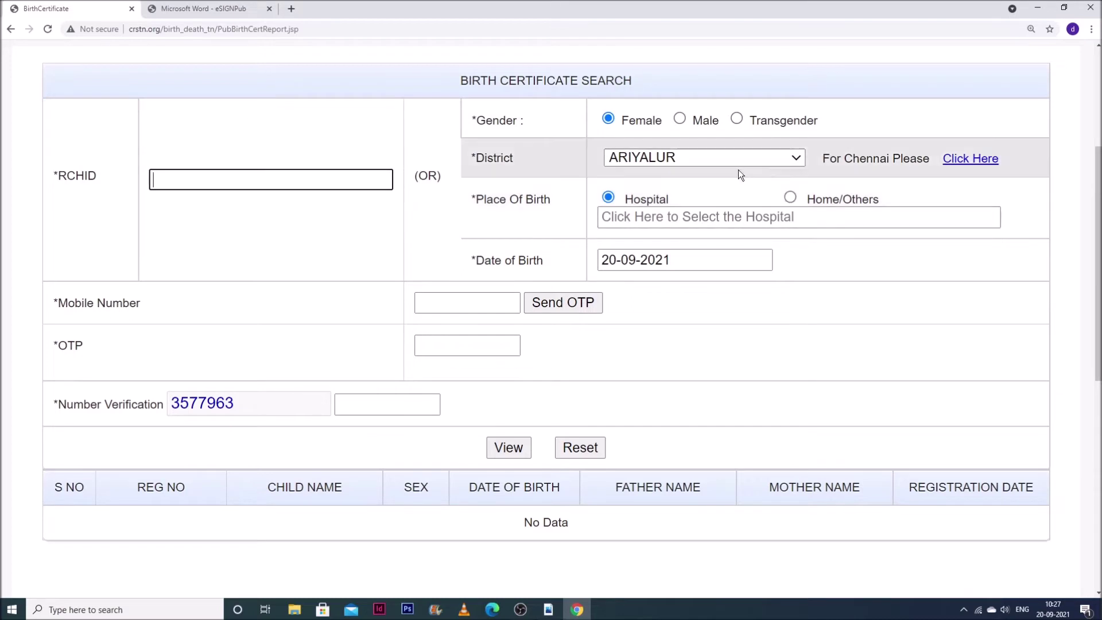
- Select THOOTHUKKUDI as the district
left_click(705, 157)
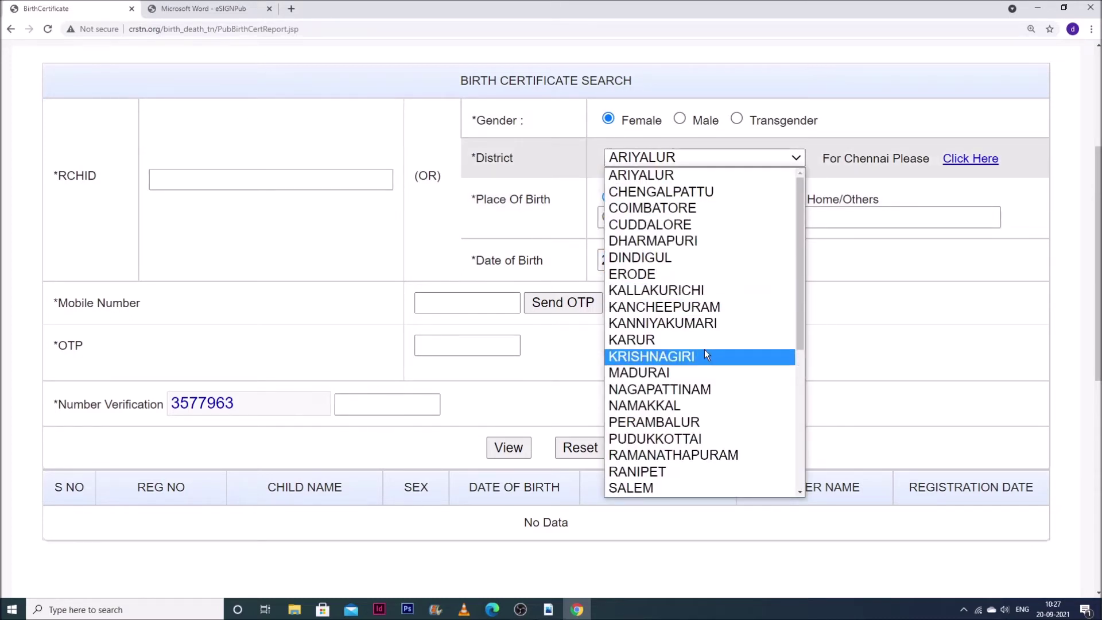
scroll(703, 406, "down", 4)
scroll(704, 406, "down", 2)
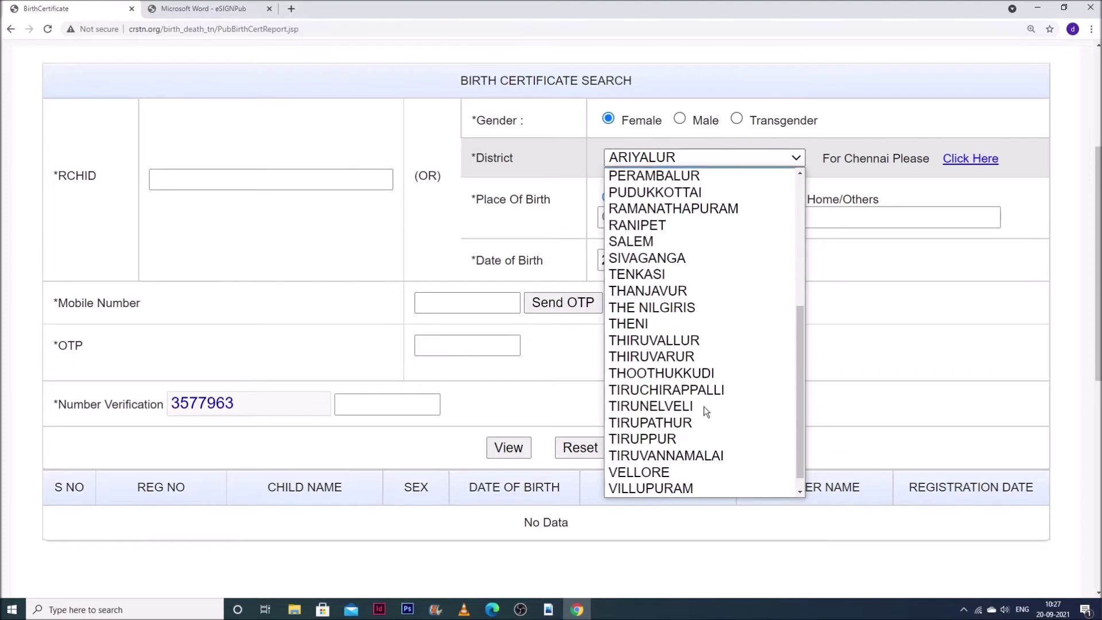
left_click(690, 356)
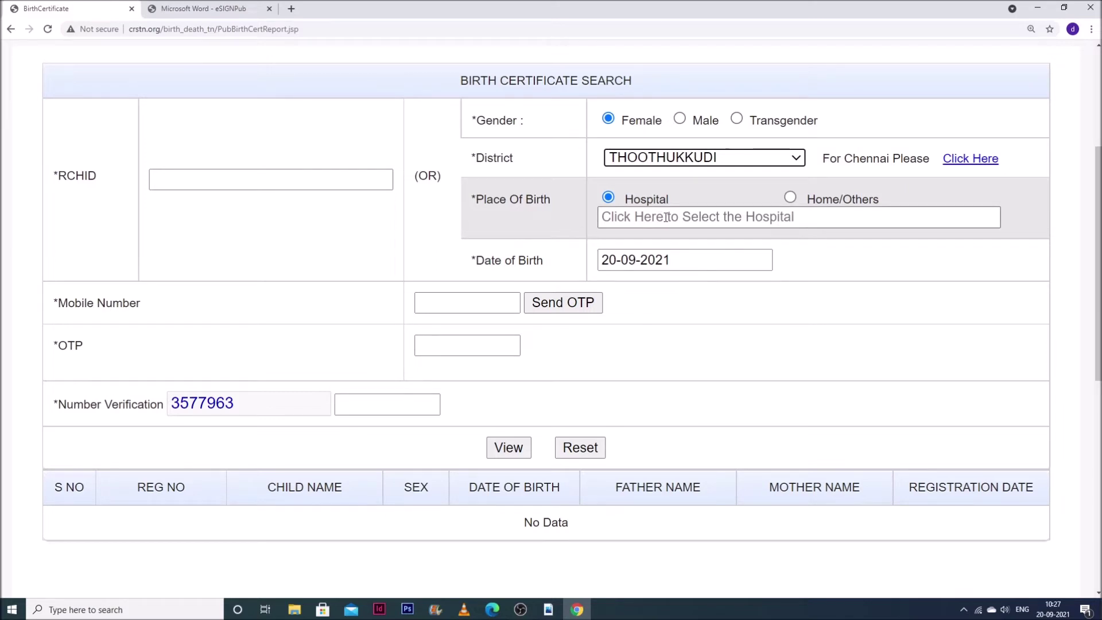
- Choose THOOTHUKUDI - GOVT. MEDICAL COLLEGE HOSPITAL as birthplace and pick the birth month and year
left_click(666, 217)
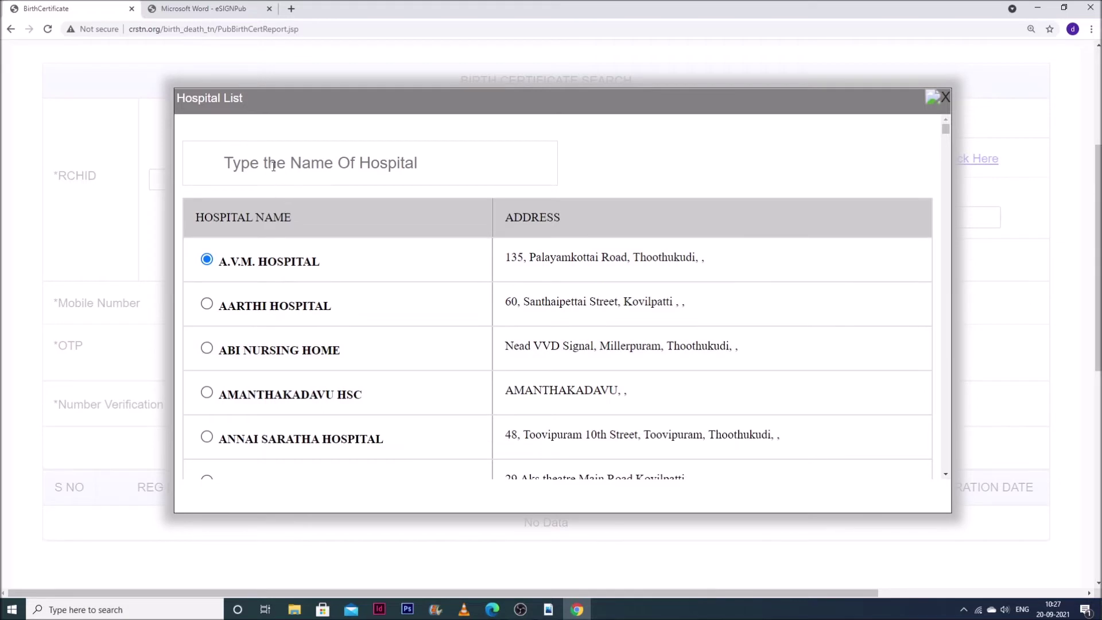
left_click(300, 165)
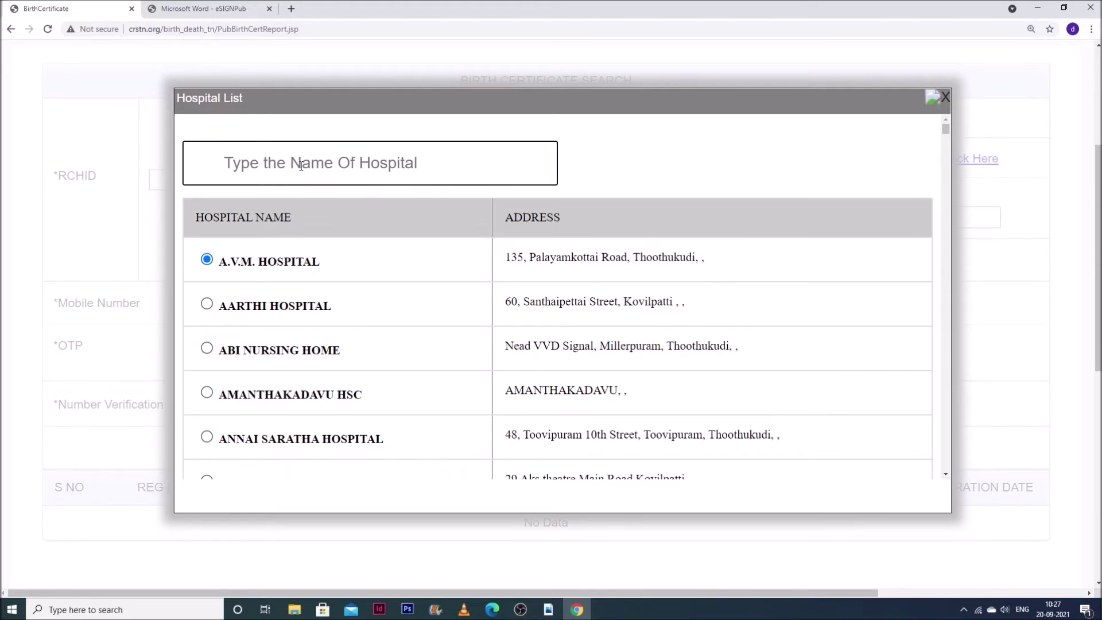
type("am")
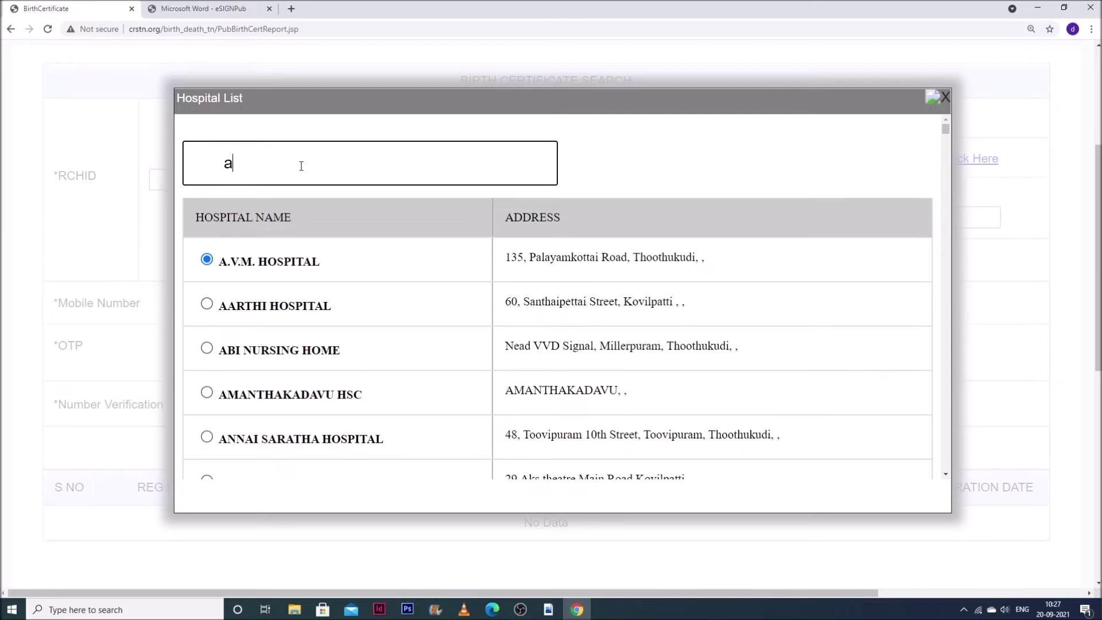
key("BackSpace")
key("BackSpace")
scroll(225, 275, "down", 7)
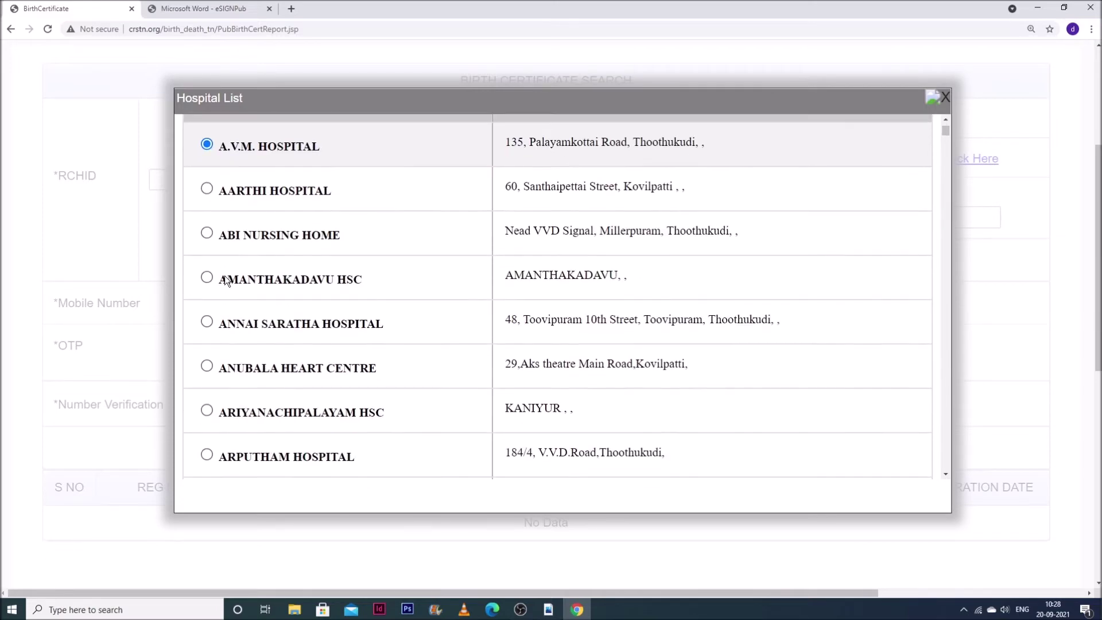
scroll(225, 276, "down", 14)
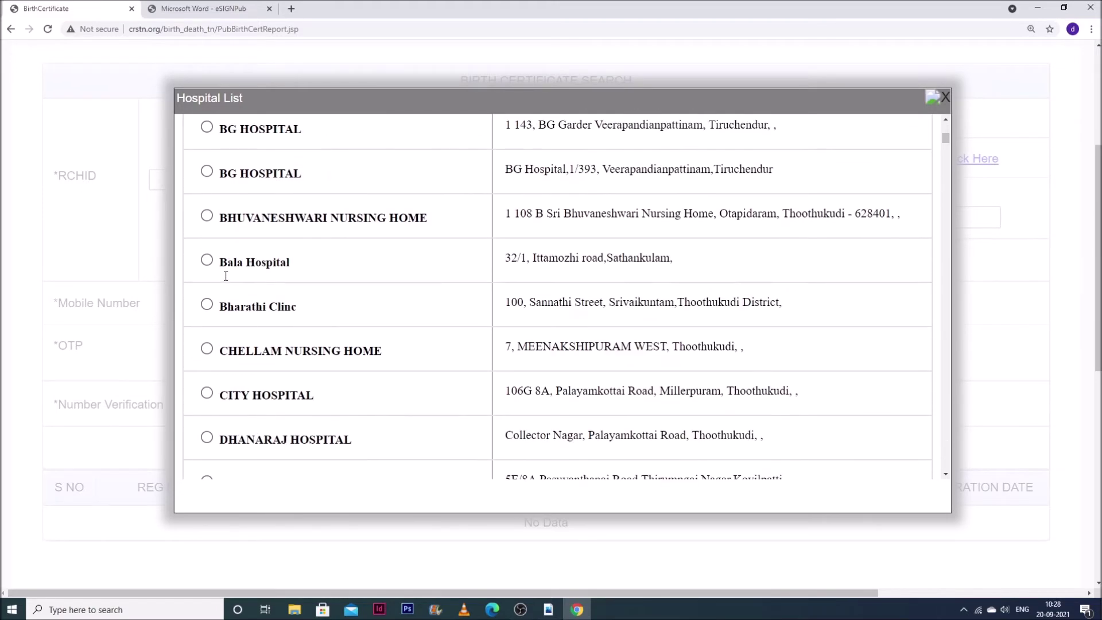
scroll(225, 276, "down", 9)
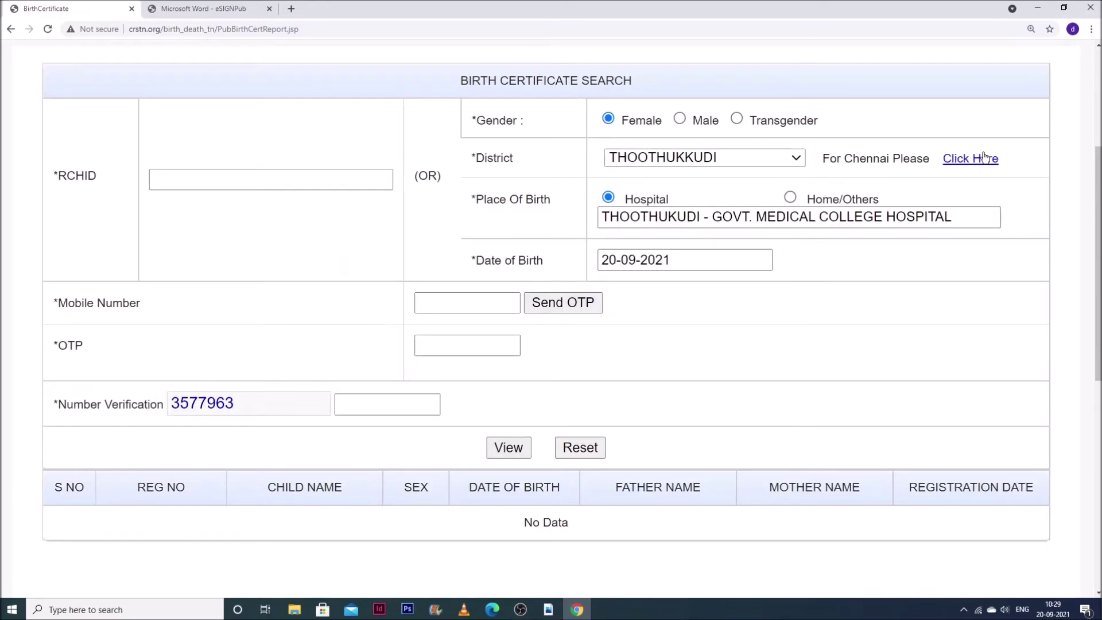
left_click(652, 263)
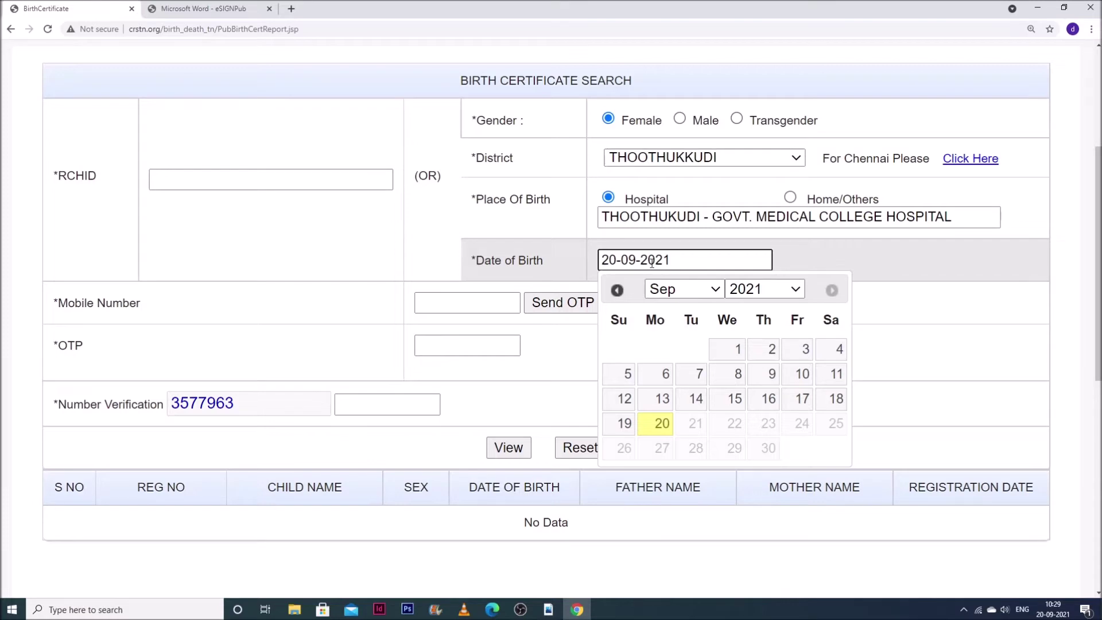
left_click(766, 289)
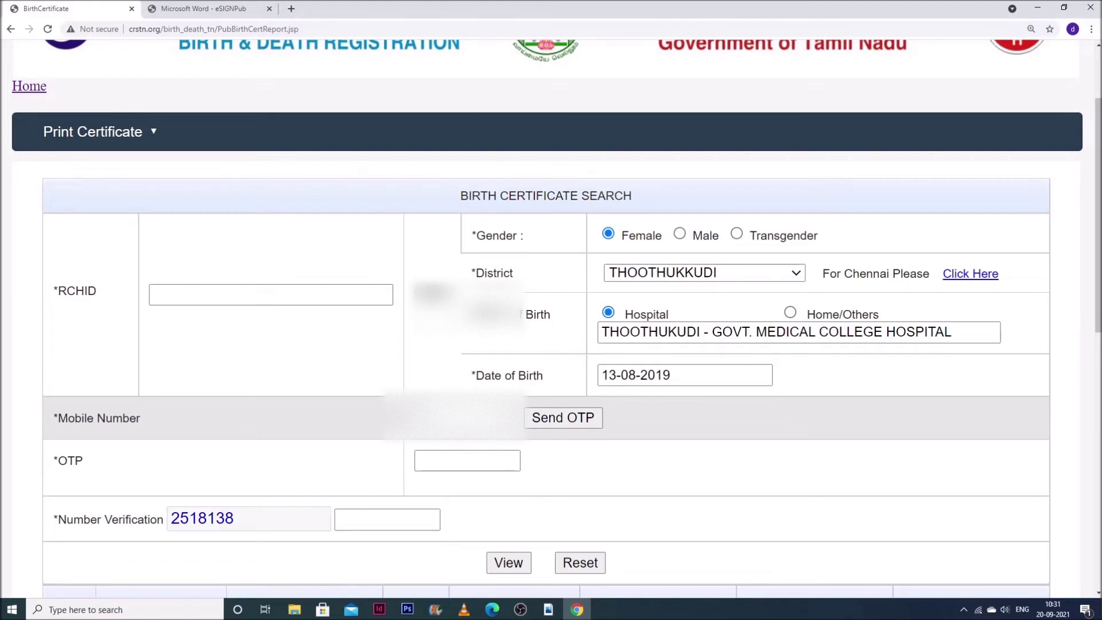
- Enter the OTP and list female births on 13-08-2019 at the chosen hospital
scroll(664, 396, "down", 2)
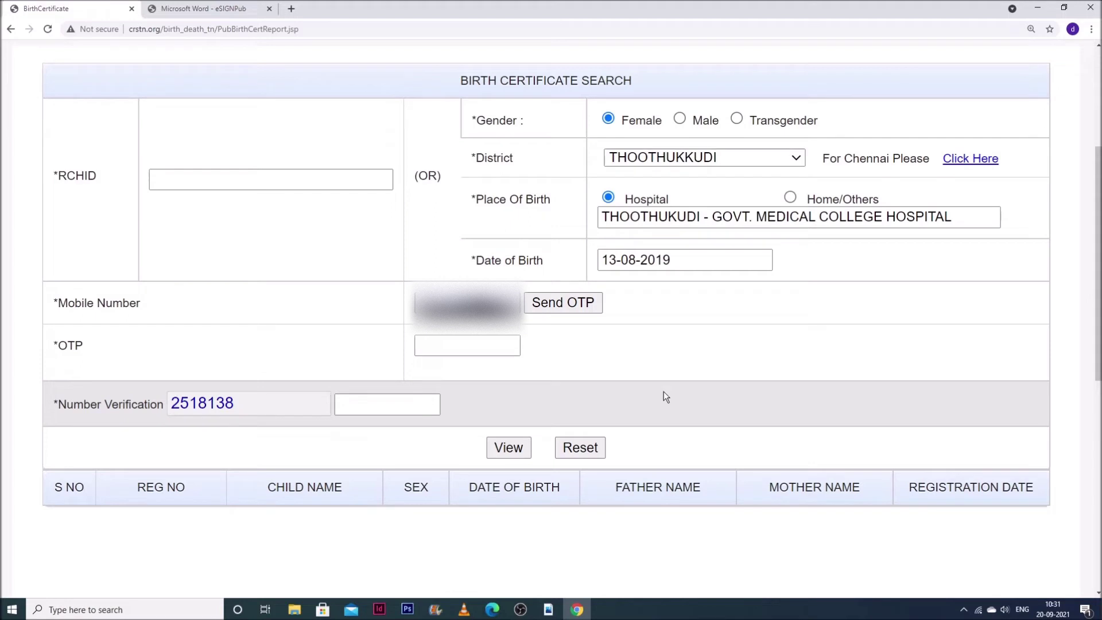
left_click(490, 344)
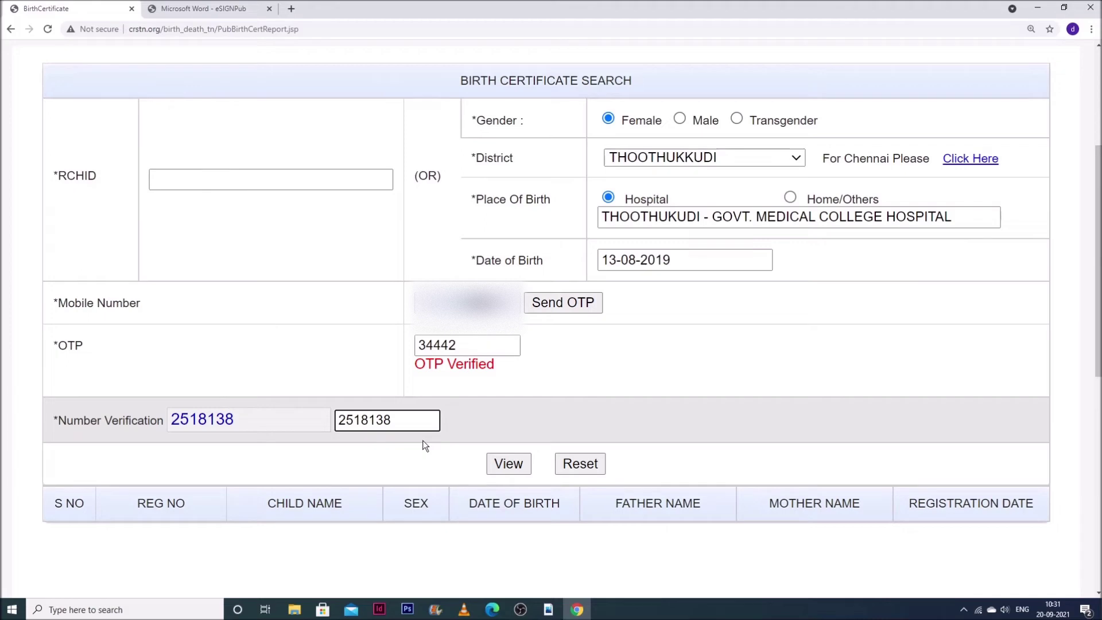
left_click(509, 463)
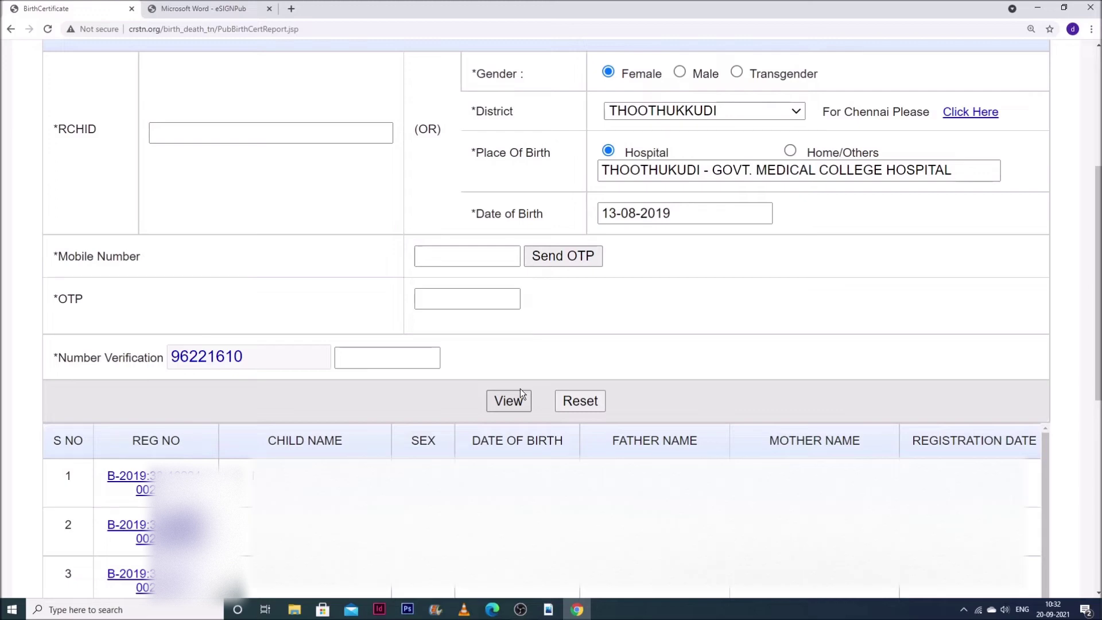
- Open the fourth record's Form No. 5 birth certificate via its registration number link
scroll(520, 388, "down", 3)
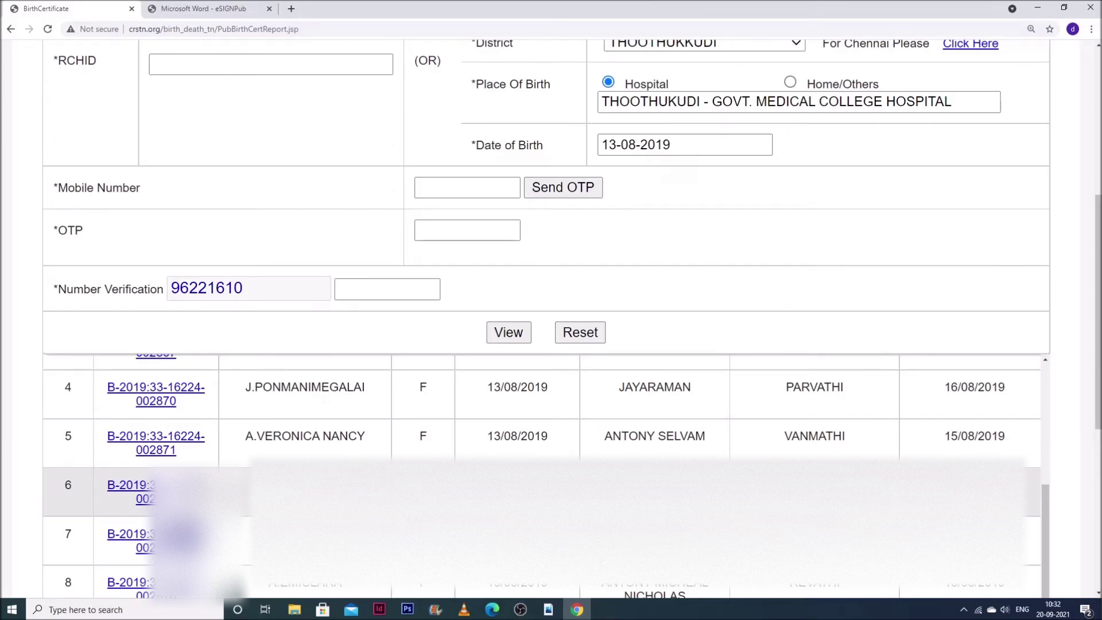
scroll(178, 523, "up", 2)
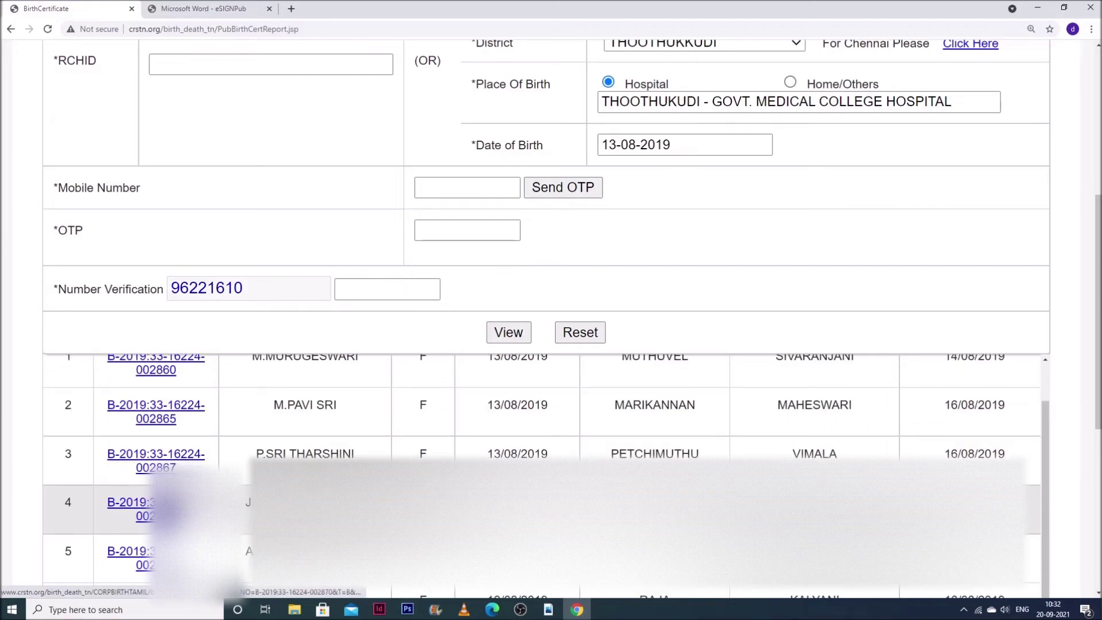
left_click(144, 509)
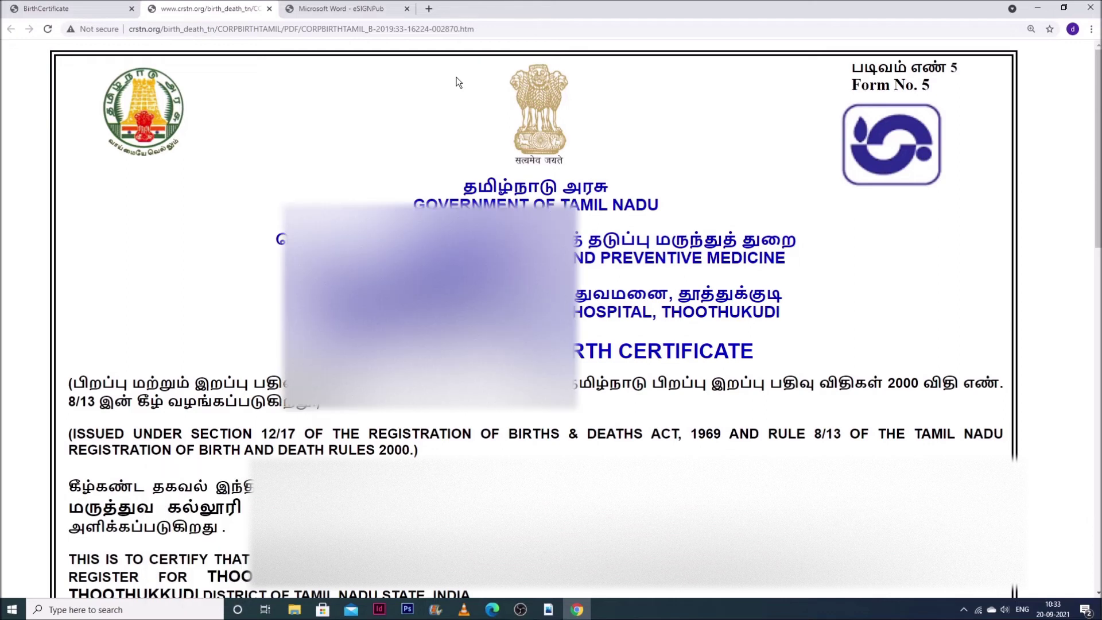
- Print the birth certificate to Save as PDF and save the file on the Desktop
key("ctrl+p")
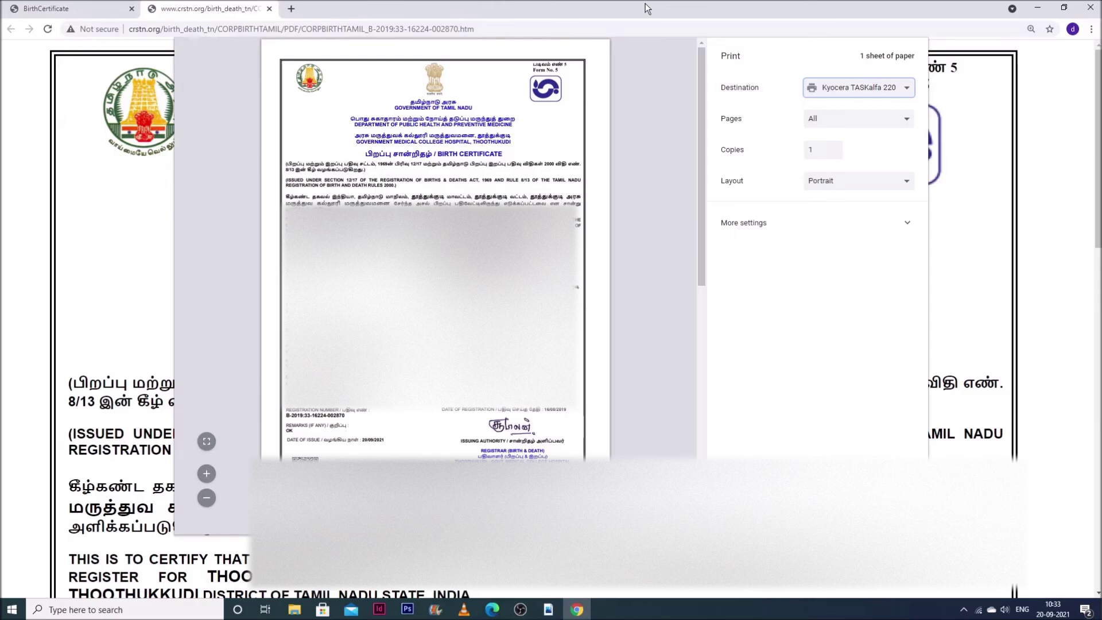
left_click(842, 123)
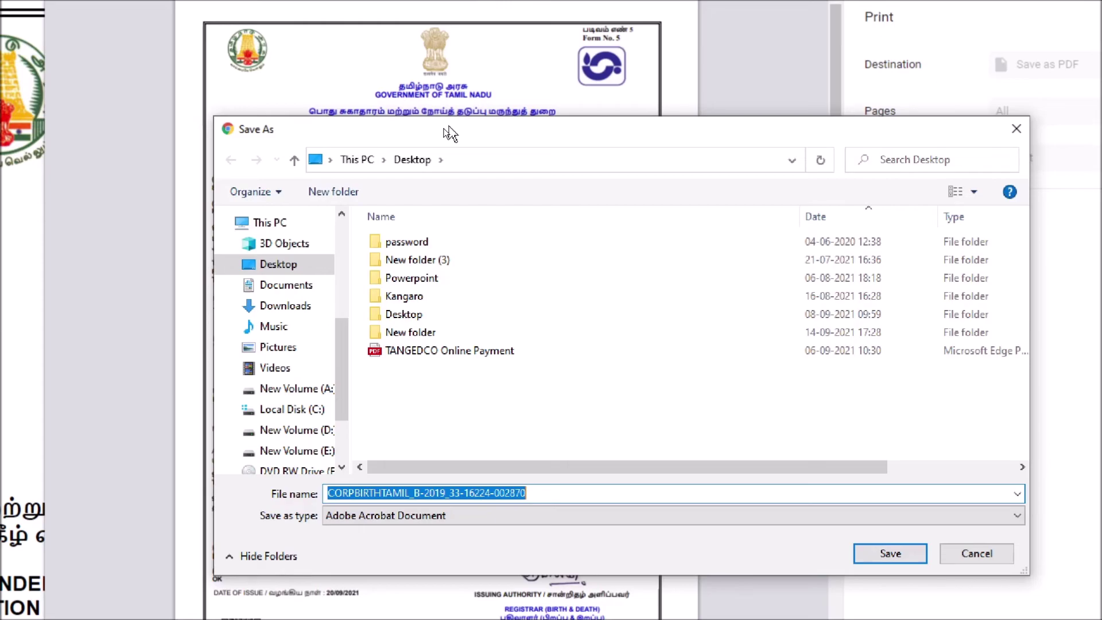
left_click(890, 553)
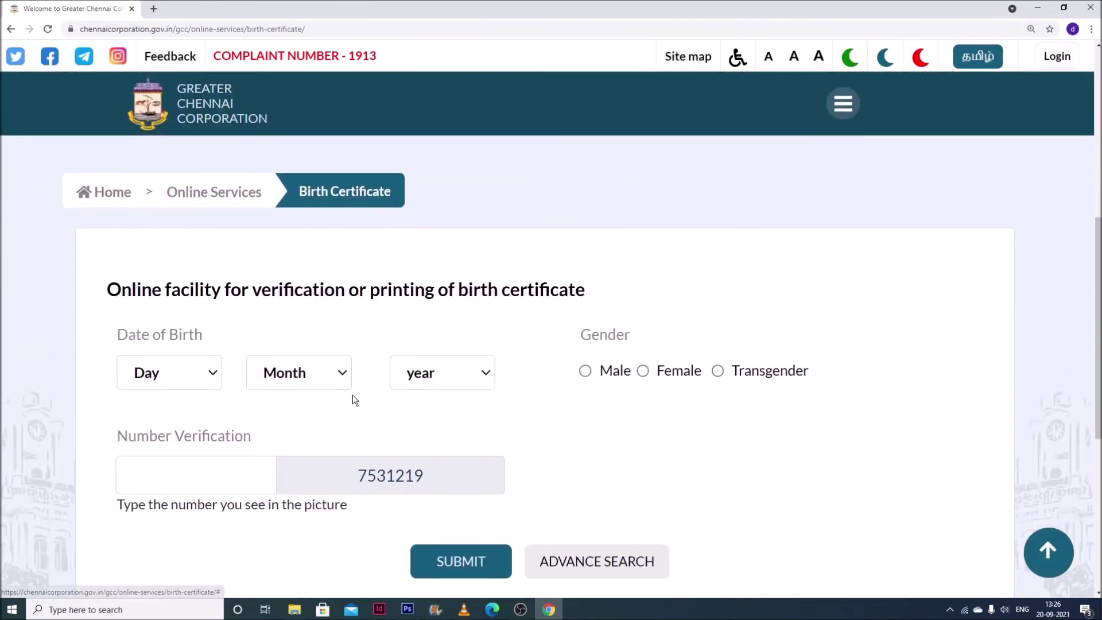
- Fill the Chennai search with birth date 01 February 2014, Male, and the verification number
scroll(352, 396, "down", 2)
left_click(180, 256)
left_click(144, 303)
left_click(299, 257)
left_click(290, 321)
left_click(441, 257)
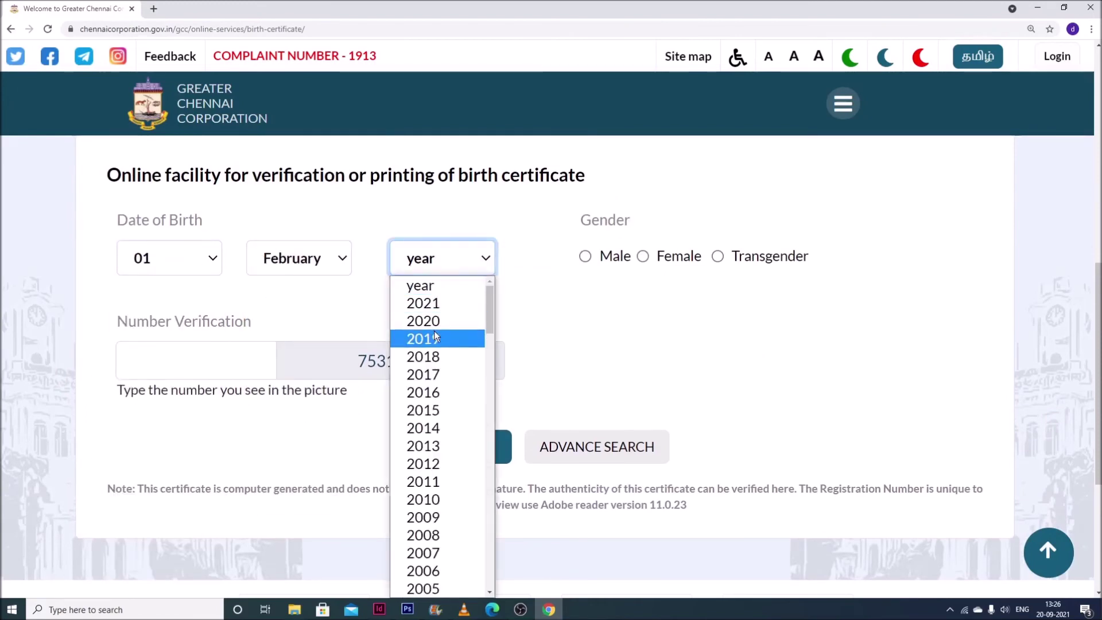
scroll(433, 330, "down", 8)
scroll(435, 407, "up", 8)
left_click(434, 427)
left_click(180, 352)
type("7531219")
left_click(585, 256)
- Submit the search and print one listed child's birth certificate
left_click(446, 453)
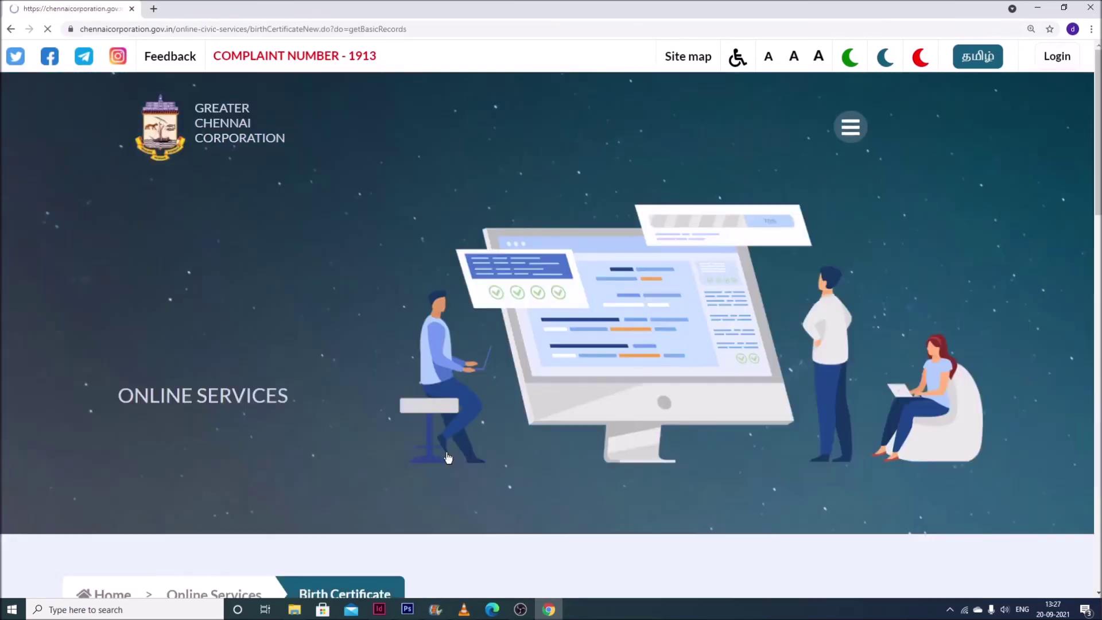
scroll(448, 457, "down", 4)
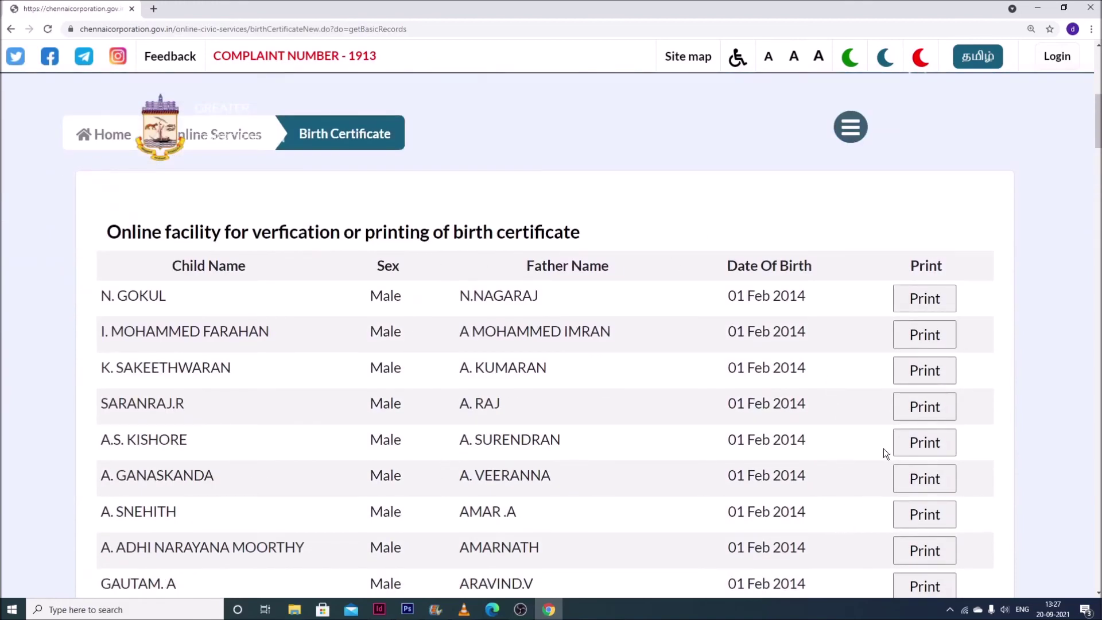
scroll(898, 525, "down", 2)
scroll(898, 525, "down", 2)
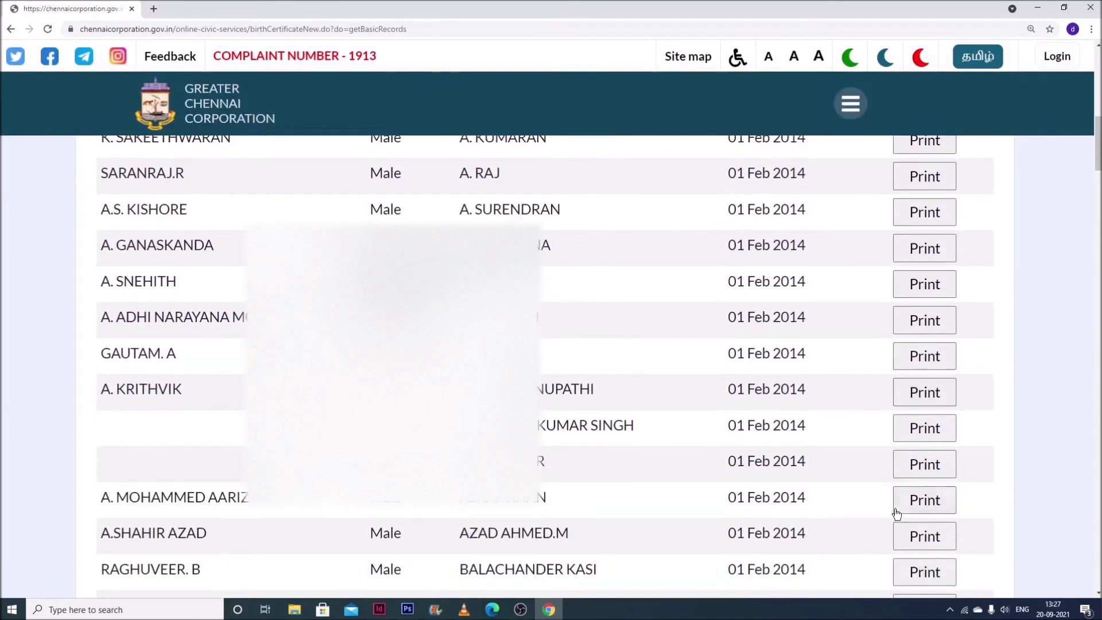
scroll(577, 444, "down", 3)
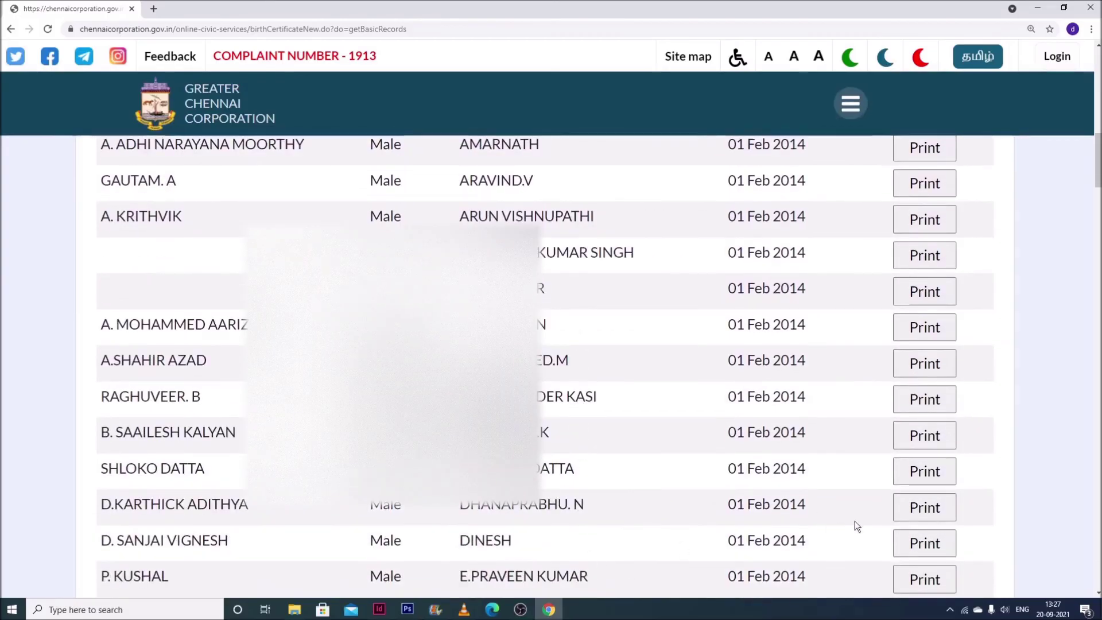
left_click(920, 478)
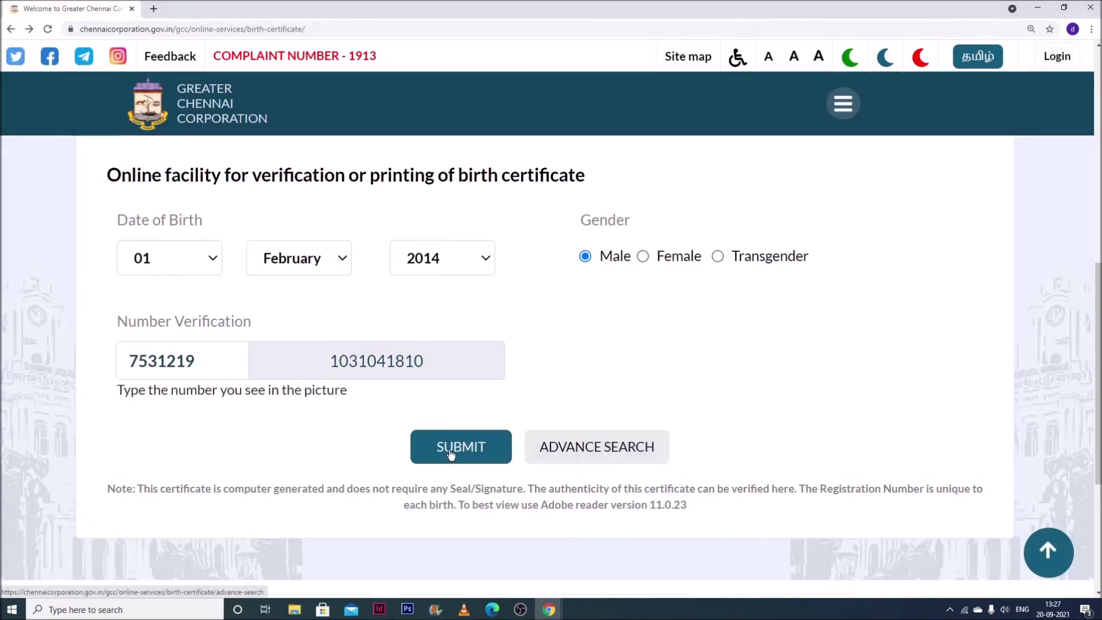
left_click(608, 450)
left_click(189, 220)
type("232323")
left_click(212, 298)
left_click(138, 337)
left_click(342, 297)
left_click(296, 352)
left_click(486, 297)
left_click(421, 442)
left_click(328, 363)
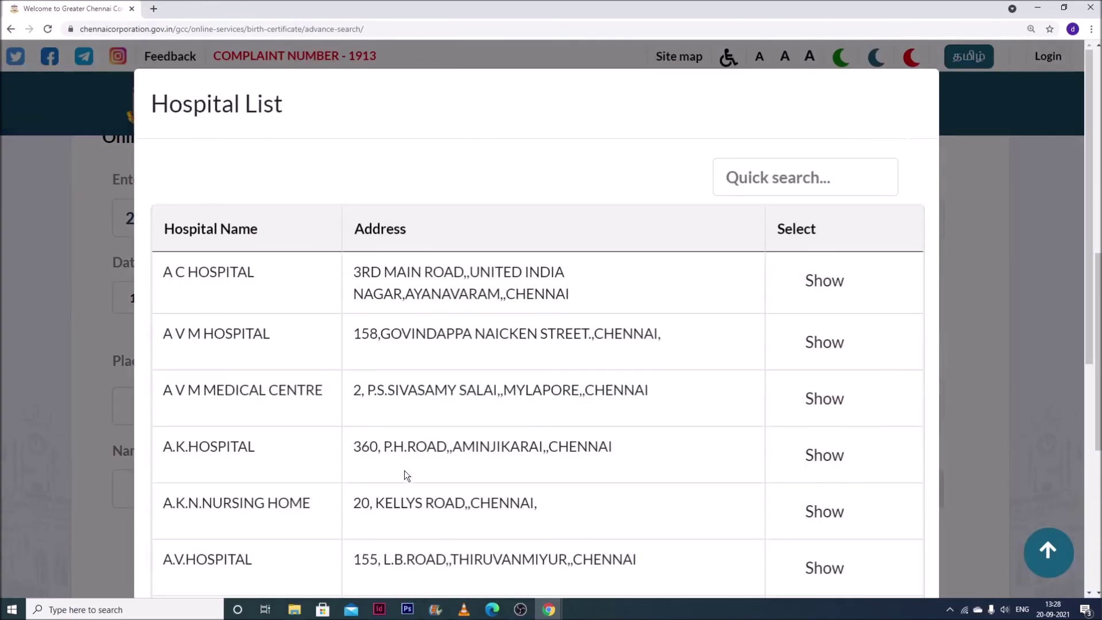
double_click(228, 273)
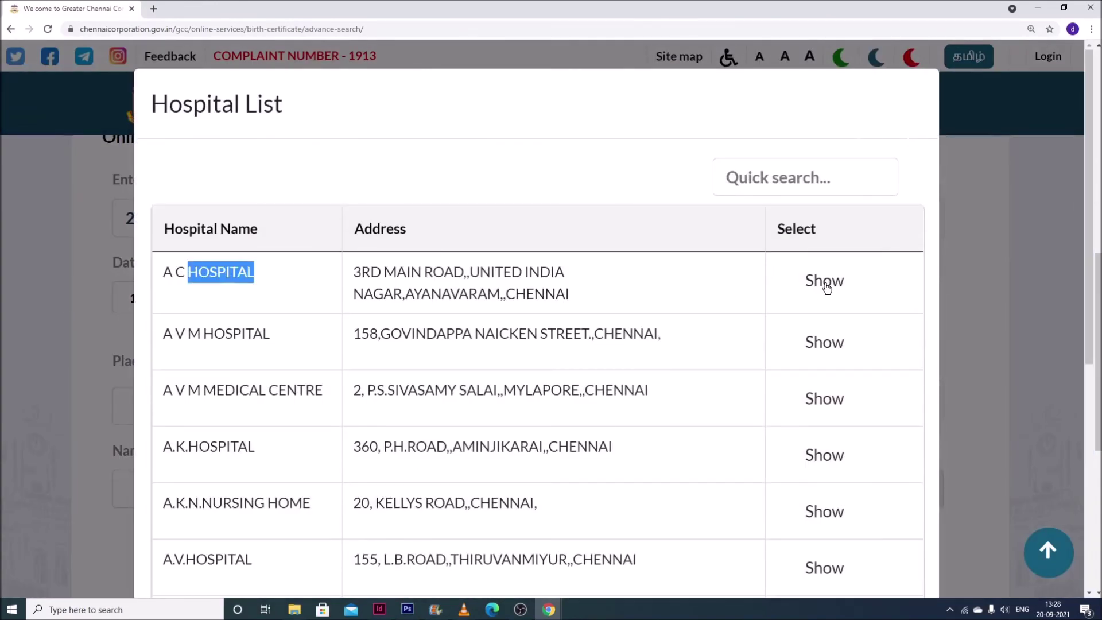
left_click(826, 287)
- Enter mother name 'mother', father name 'father', Male gender, and the displayed verification number
left_click(322, 482)
type("mother")
left_click(642, 218)
left_click(601, 291)
left_click(630, 396)
type("f")
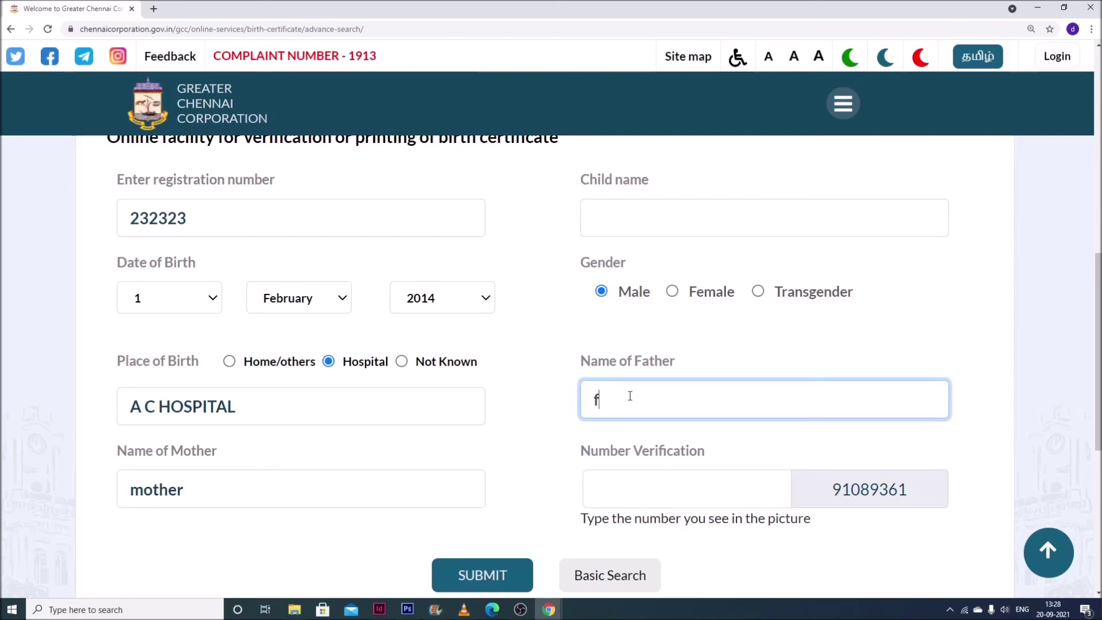
type("ather")
left_click_drag(826, 491, 904, 493)
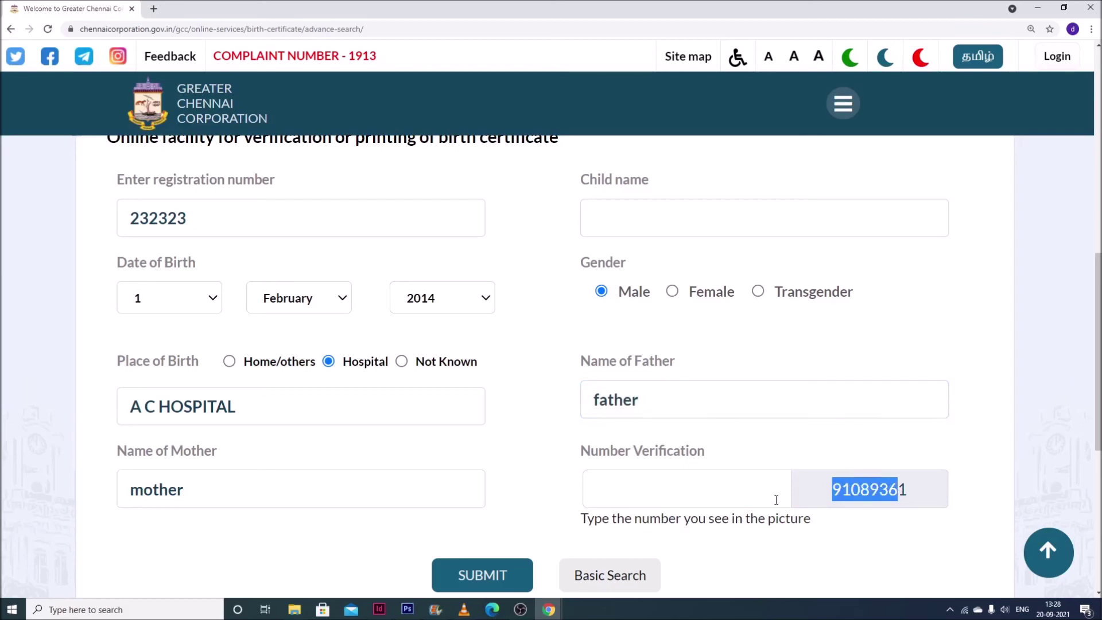
left_click(762, 494)
type("91089")
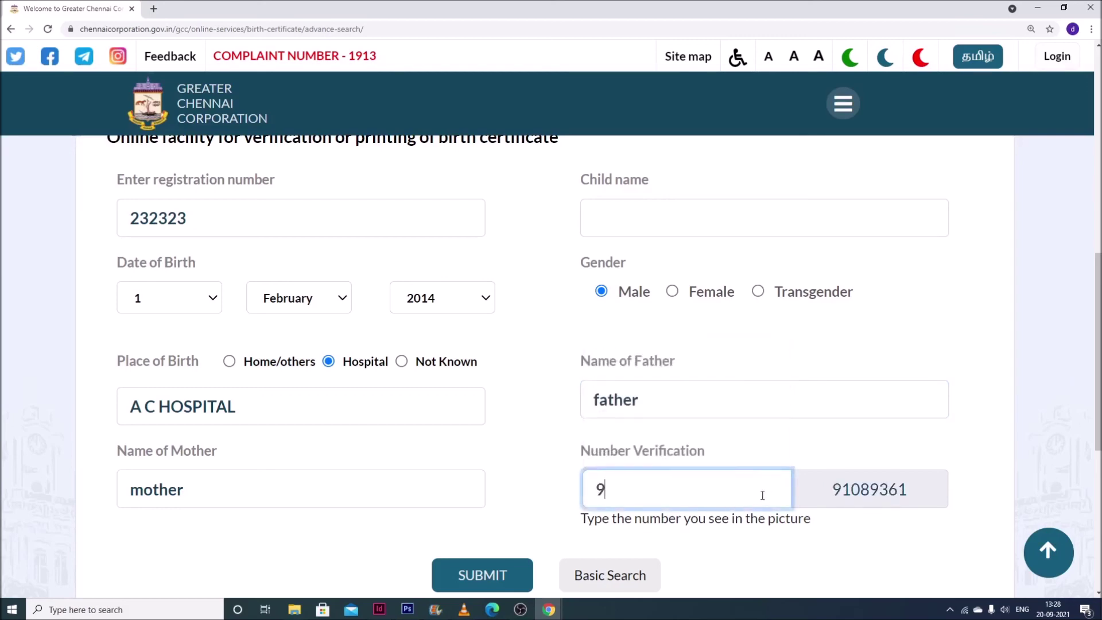